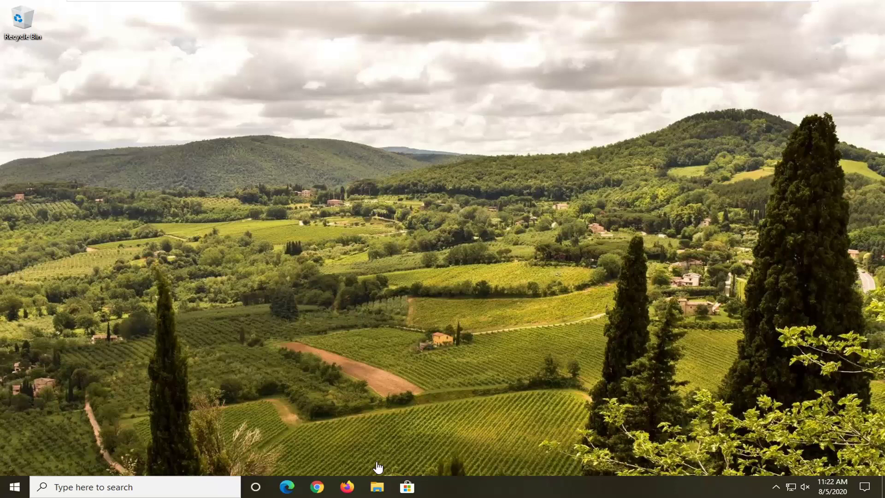
# Search the Start menu for 'file explorer' and launch File Explorer.
pyautogui.click(11, 489)
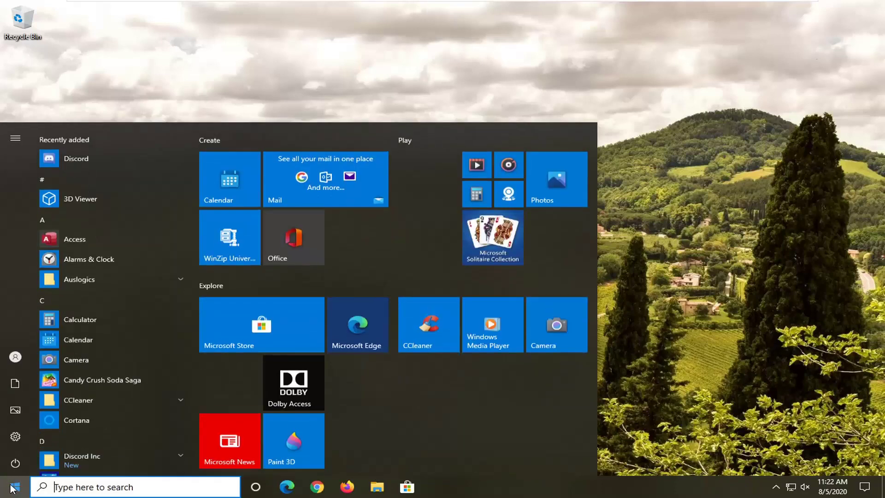
pyautogui.write('file explorer')
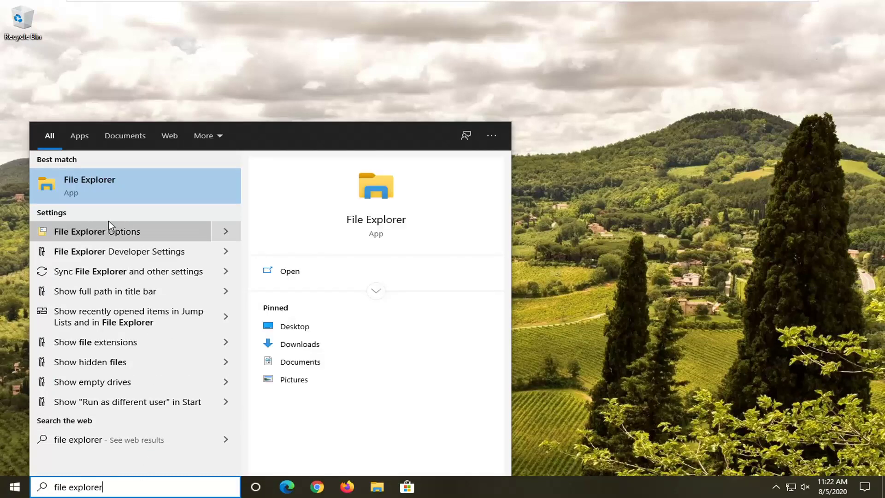
pyautogui.click(101, 182)
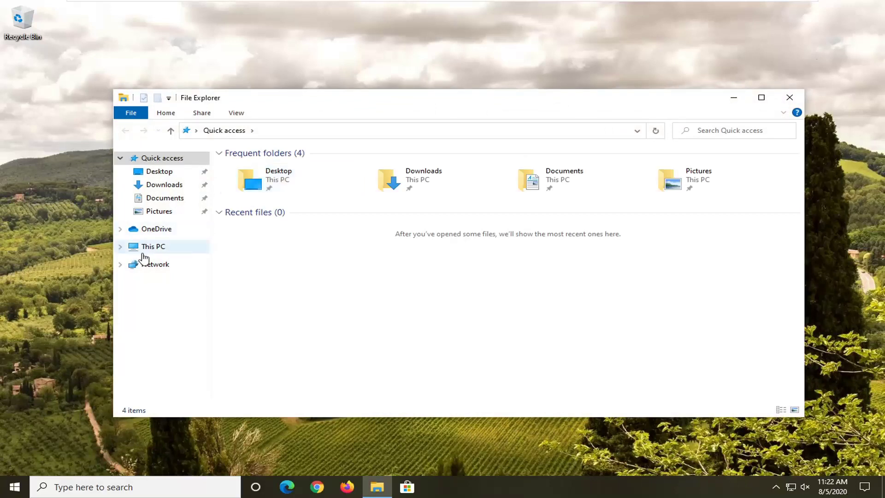
# Browse from This PC through Local Disk (C:) and Windows into the assembly folder.
pyautogui.click(143, 253)
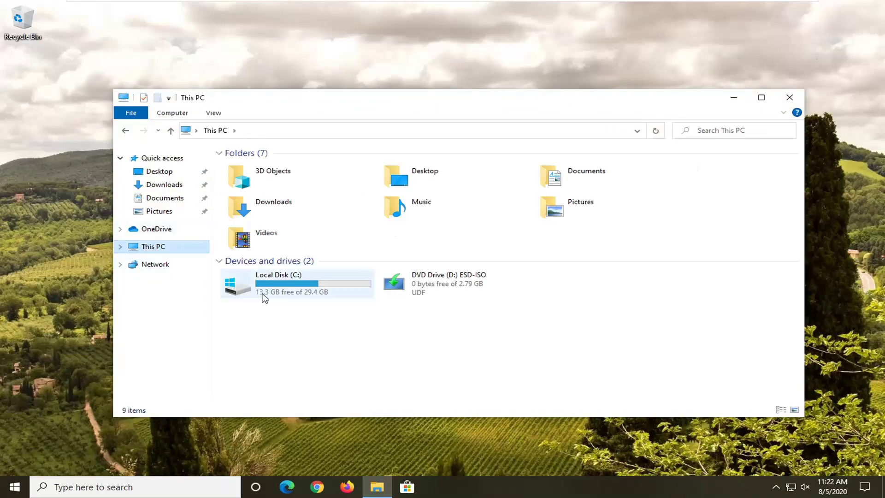
pyautogui.click(284, 283)
pyautogui.doubleClick(284, 283)
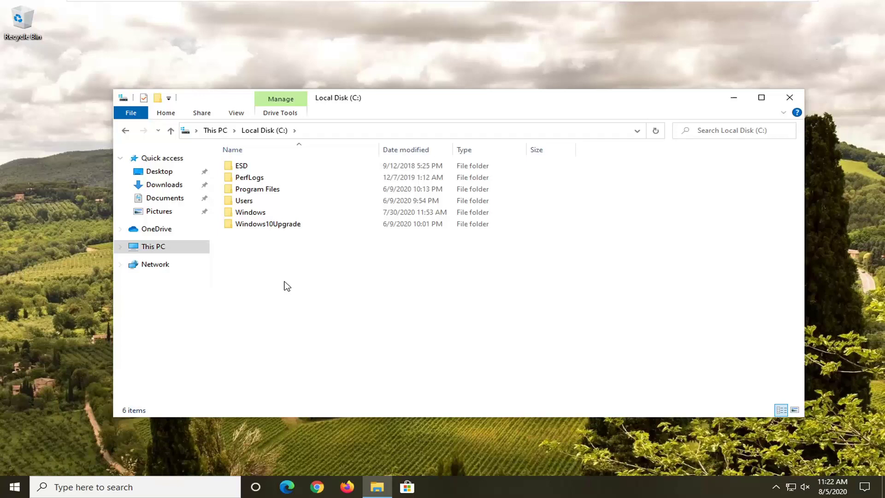
pyautogui.doubleClick(251, 212)
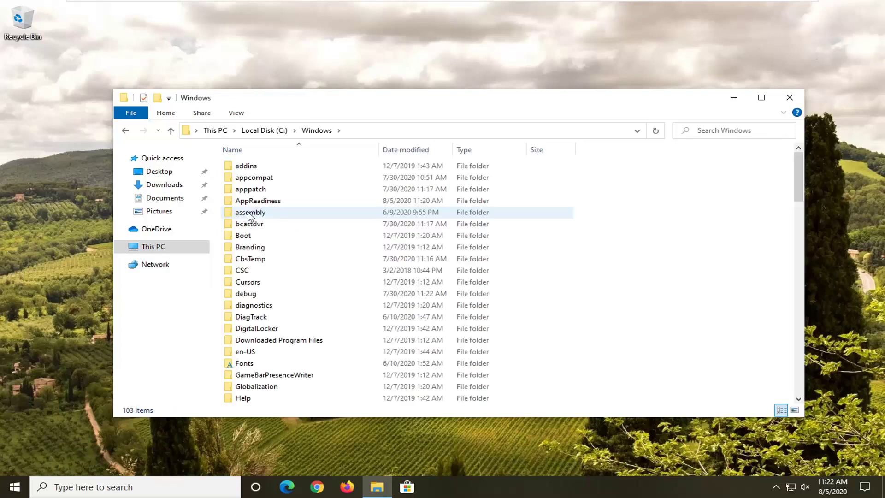
pyautogui.doubleClick(250, 215)
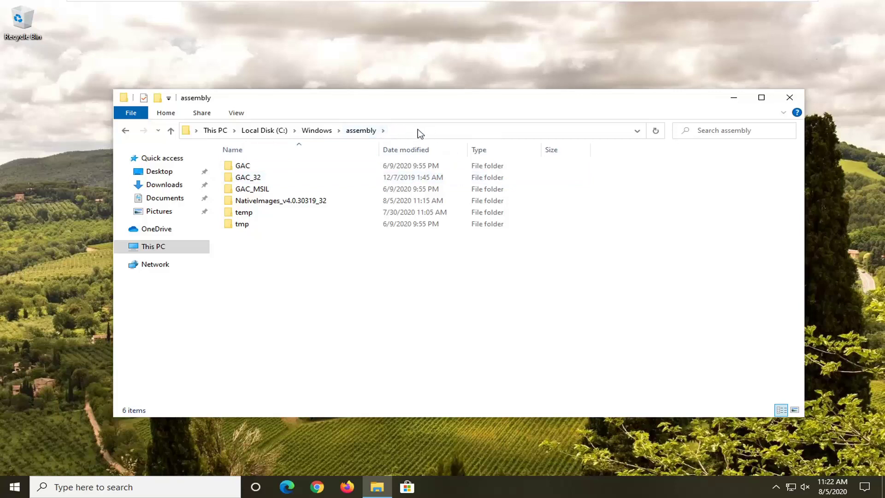
# Copy the path C:\Windows\assembly from the address bar to the clipboard.
pyautogui.click(431, 135)
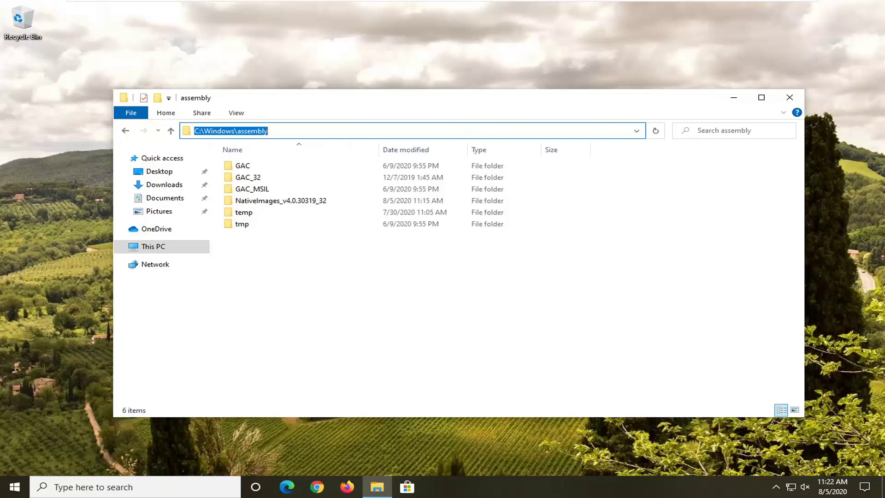
pyautogui.rightClick(224, 130)
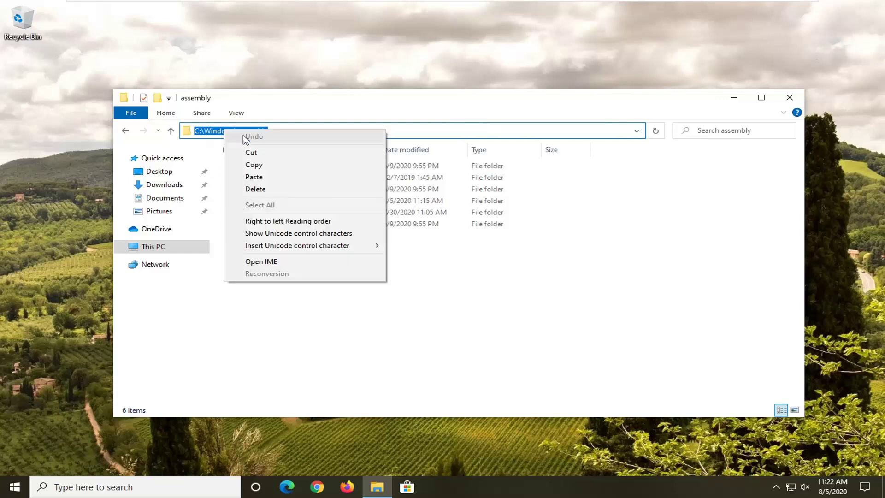
pyautogui.click(253, 165)
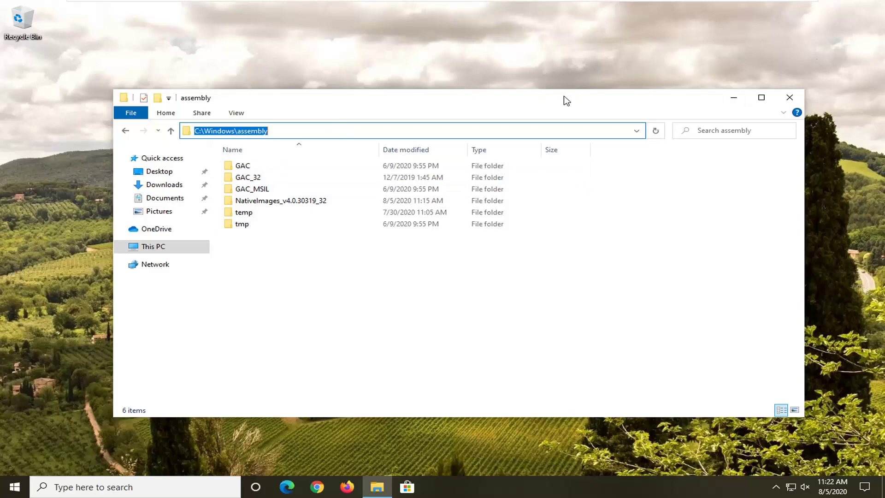
# Minimize File Explorer and run regedit as administrator, approving the UAC prompt.
pyautogui.click(732, 96)
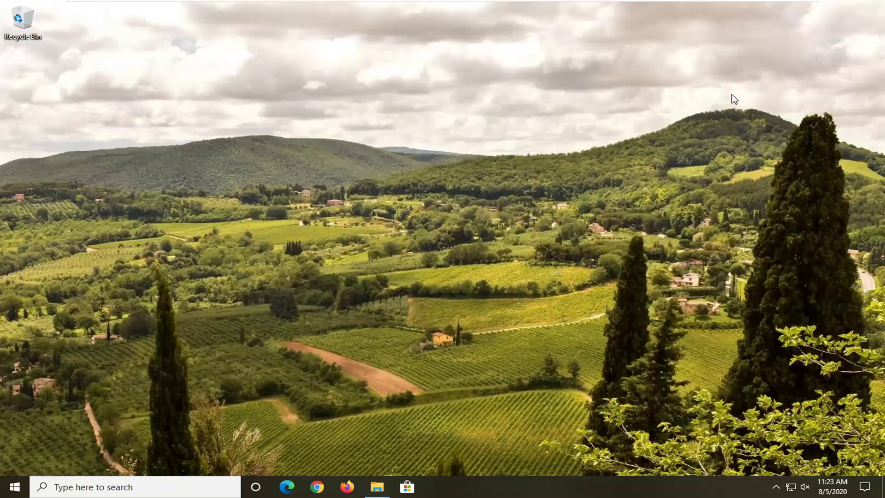
pyautogui.click(10, 492)
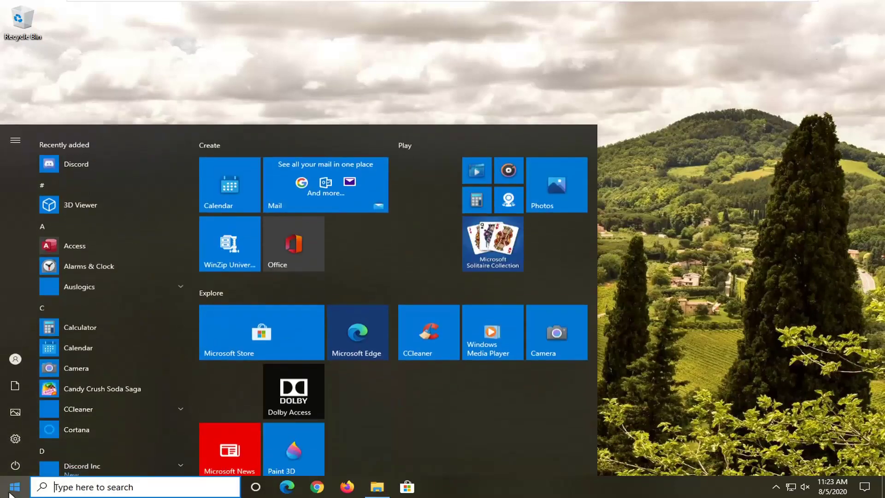
pyautogui.write('regedit')
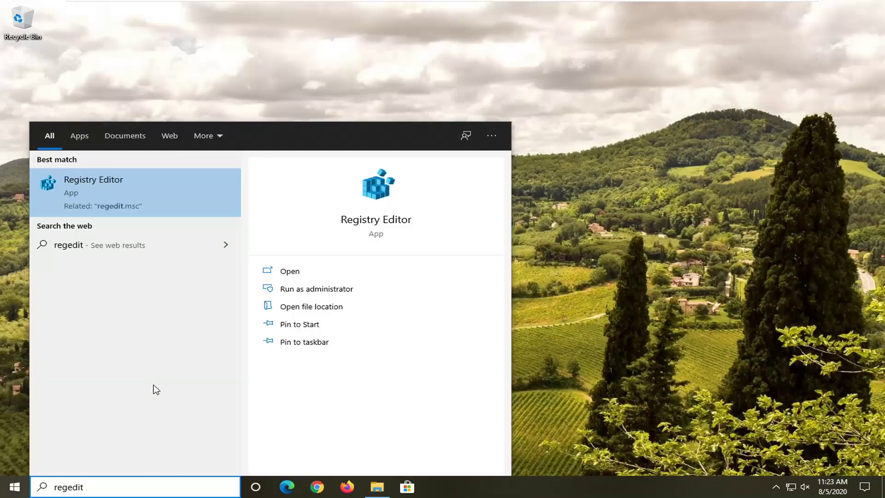
pyautogui.rightClick(109, 189)
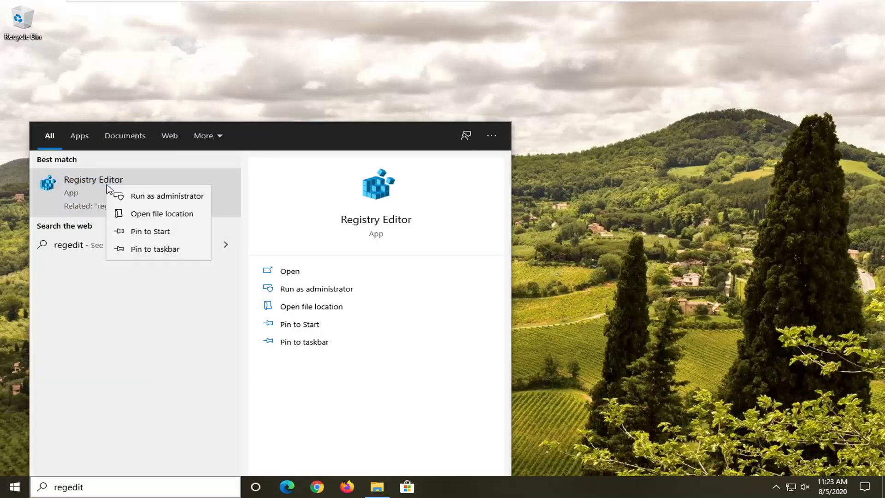
pyautogui.click(193, 197)
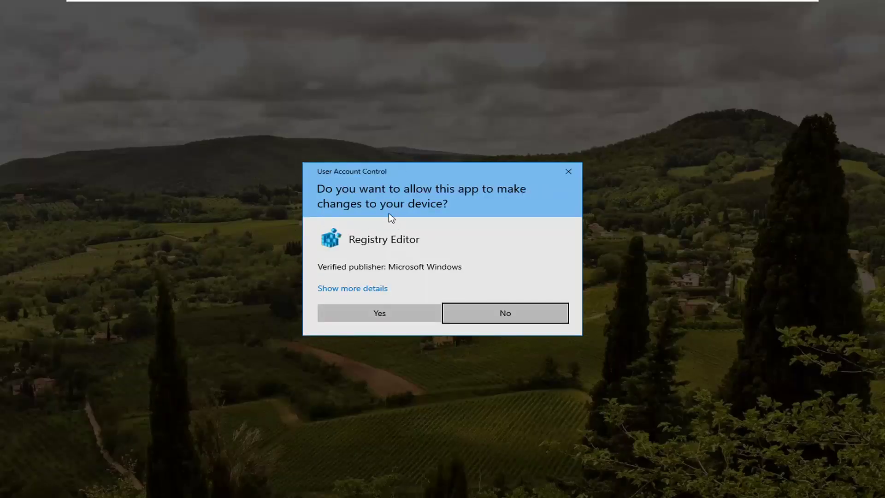
pyautogui.click(384, 306)
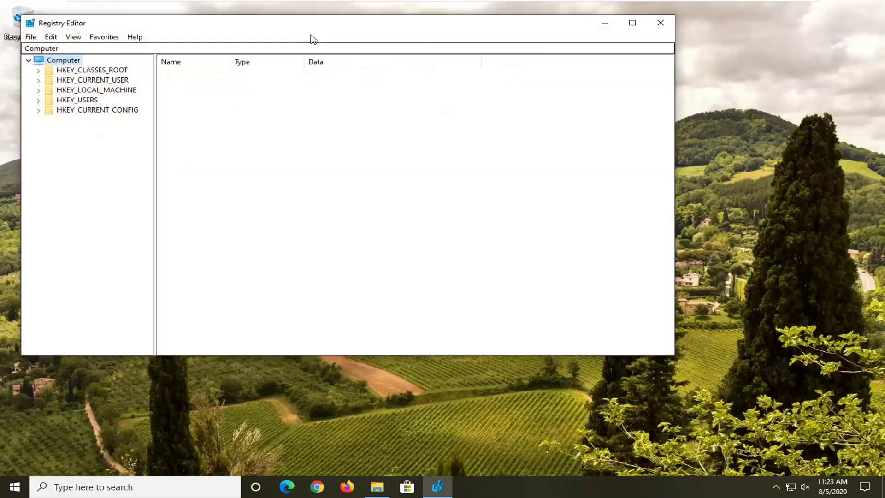
pyautogui.moveTo(316, 26); pyautogui.dragTo(408, 58)
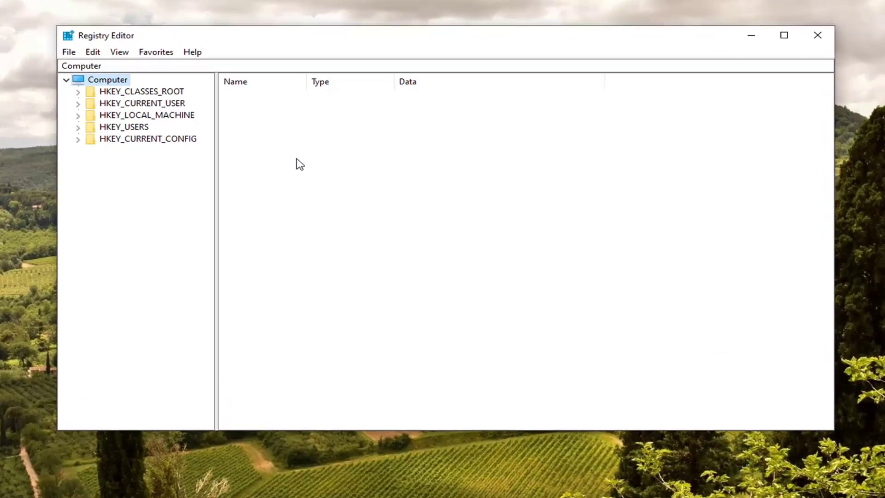
pyautogui.click(70, 52)
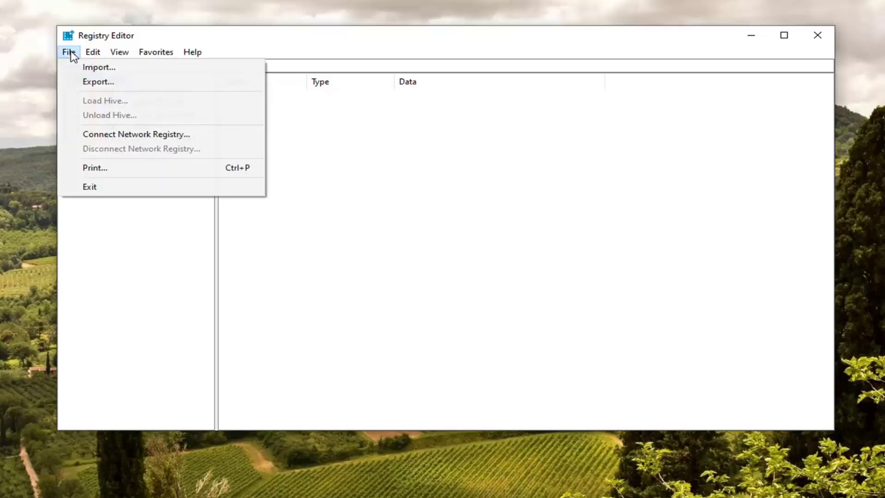
pyautogui.click(101, 81)
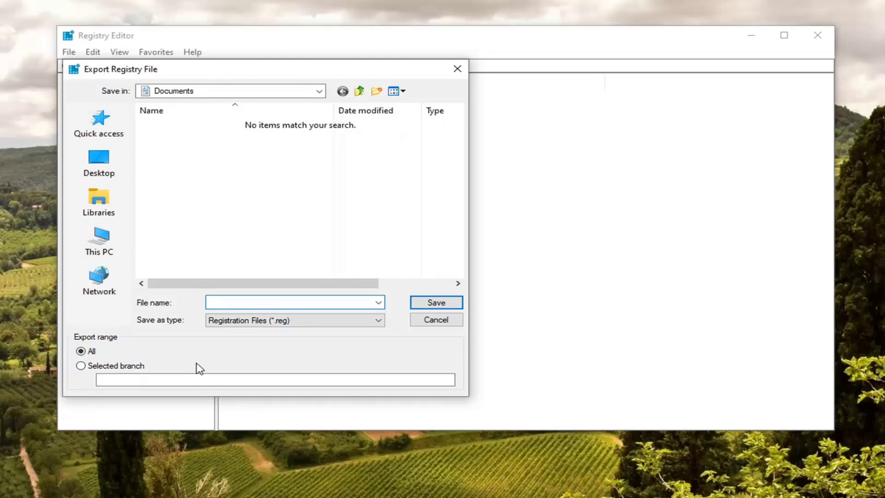
pyautogui.click(435, 319)
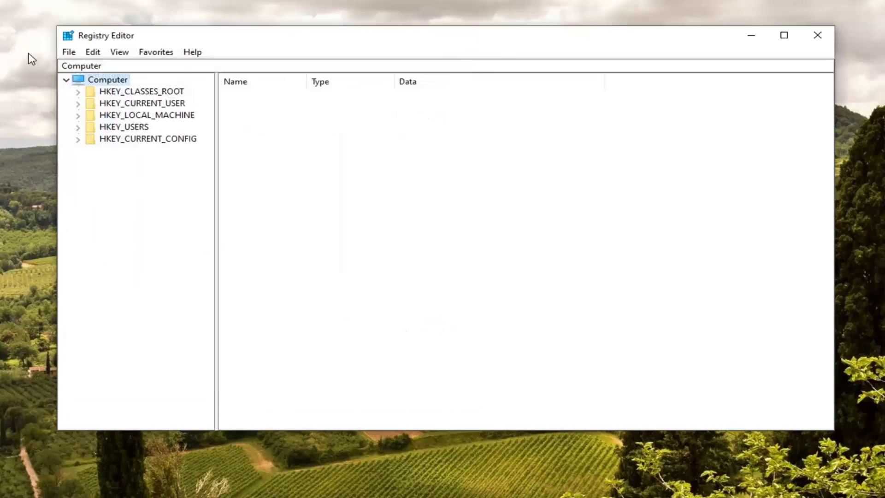
pyautogui.click(69, 52)
pyautogui.click(93, 67)
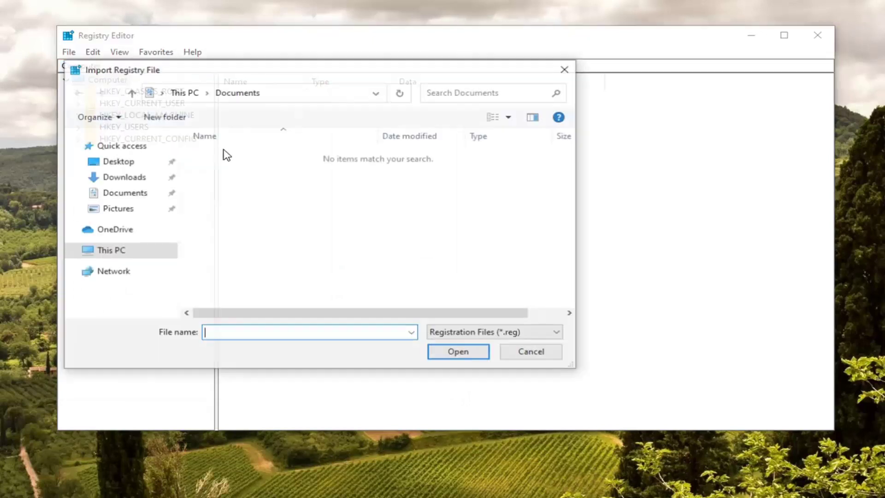
pyautogui.click(531, 353)
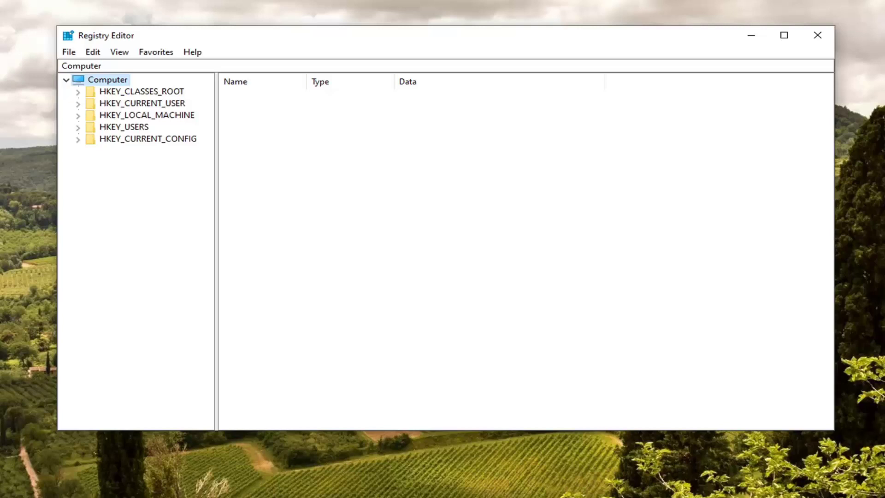
# Expand HKEY_LOCAL_MACHINE, then SOFTWARE, then Microsoft in the key tree.
pyautogui.click(179, 115)
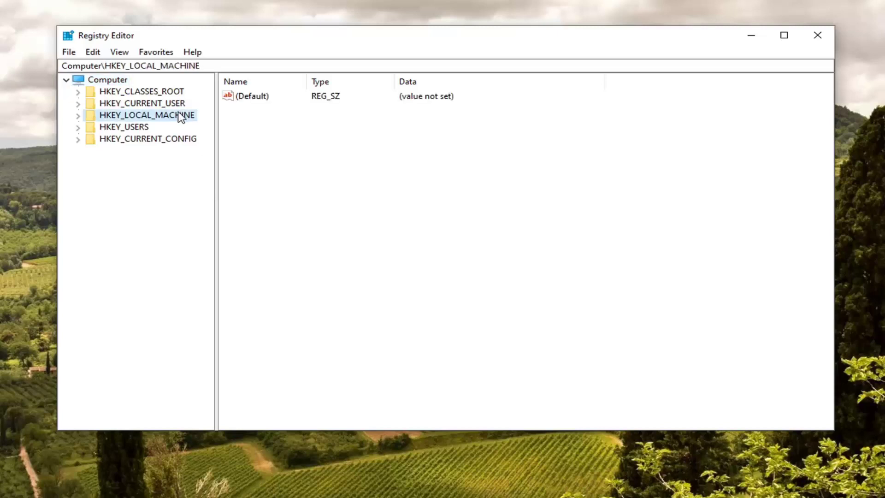
pyautogui.doubleClick(171, 121)
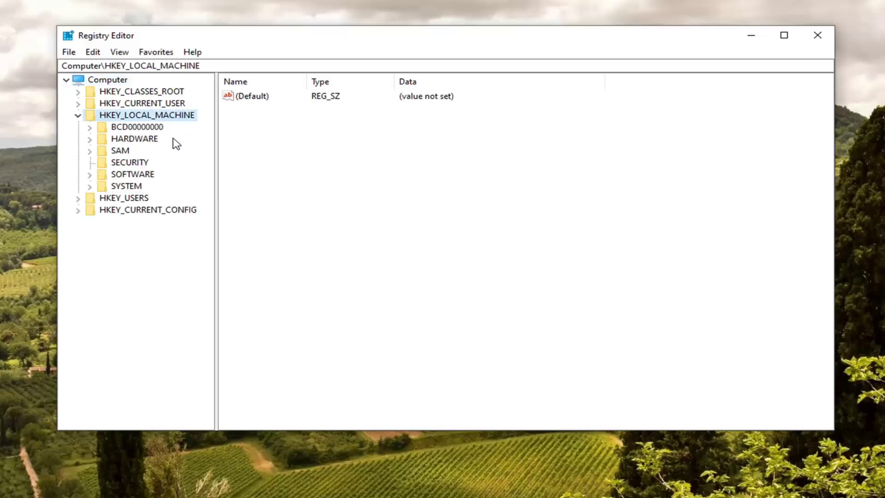
pyautogui.doubleClick(129, 174)
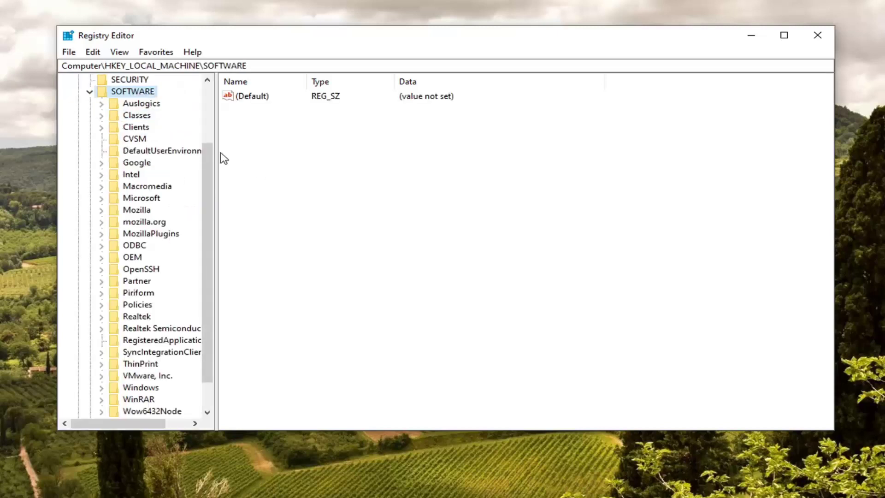
pyautogui.moveTo(223, 158); pyautogui.dragTo(289, 154)
pyautogui.scroll(-1, 120, 322)
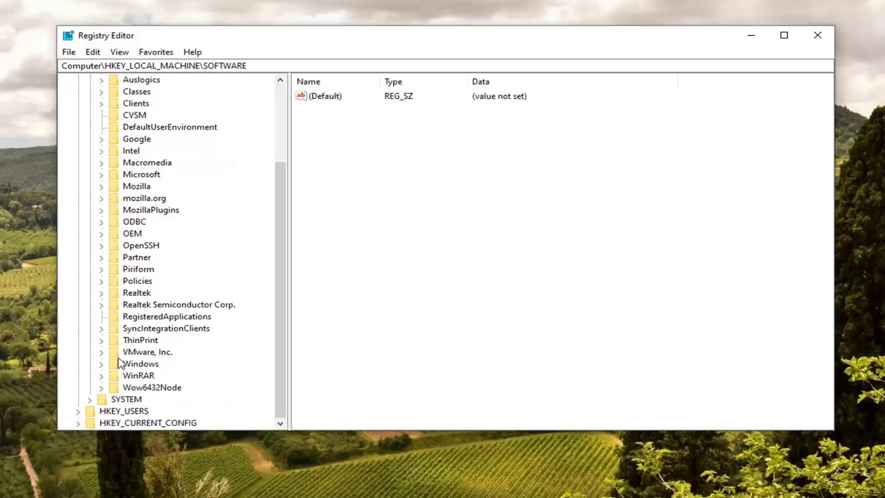
pyautogui.doubleClick(140, 174)
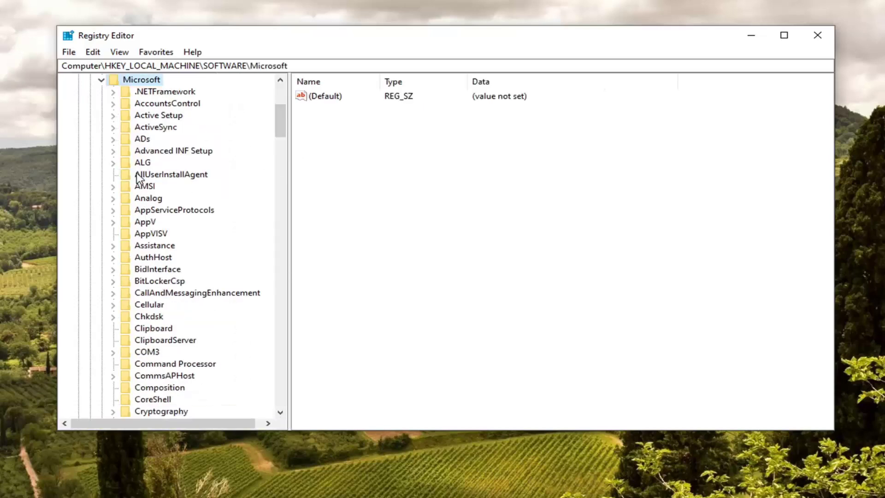
# Open Windows > CurrentVersion so its values, including ProgramFilesDir, are listed.
pyautogui.scroll(-17, 174, 207)
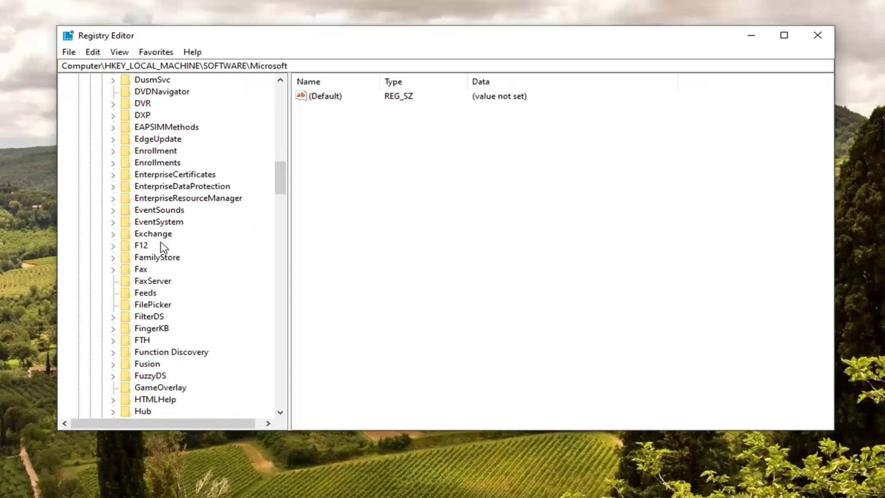
pyautogui.scroll(-20, 163, 247)
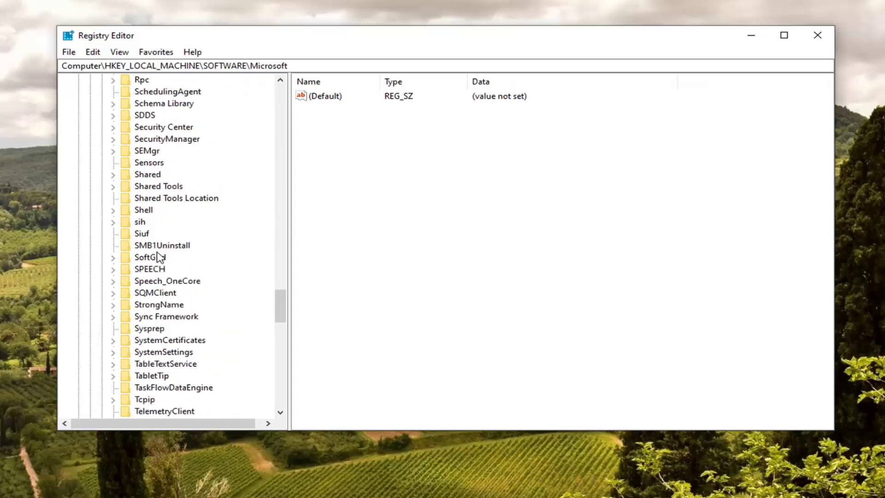
pyautogui.scroll(-13, 159, 258)
pyautogui.doubleClick(148, 198)
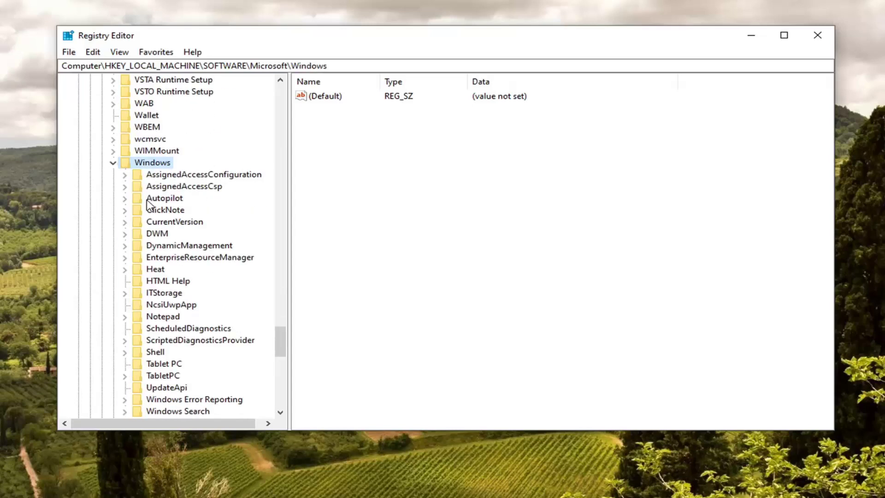
pyautogui.doubleClick(165, 222)
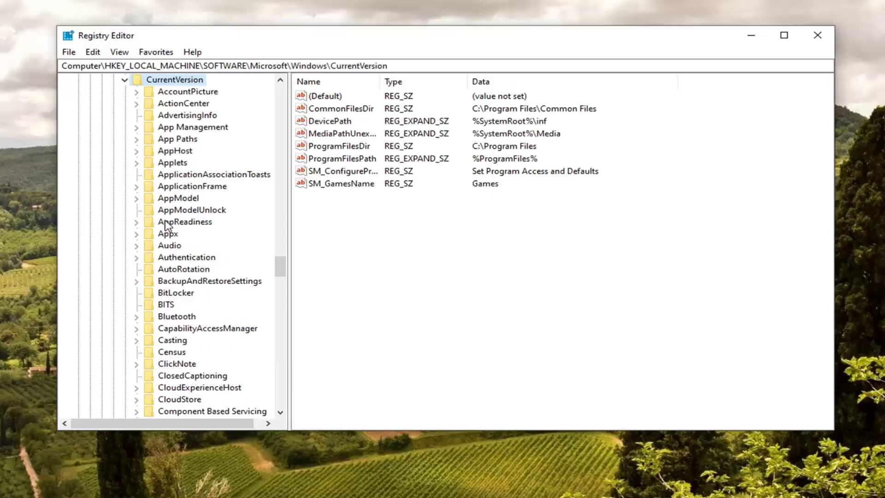
pyautogui.doubleClick(166, 223)
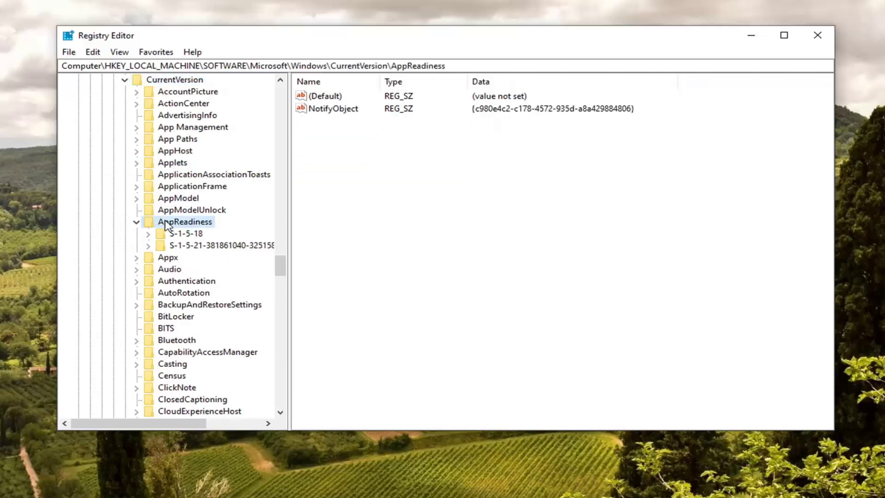
pyautogui.click(136, 222)
pyautogui.scroll(2, 168, 88)
pyautogui.click(163, 142)
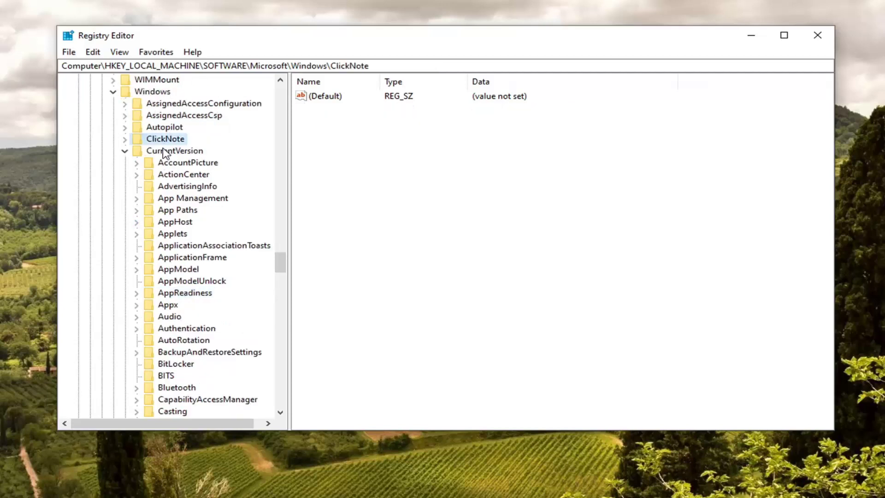
pyautogui.click(159, 154)
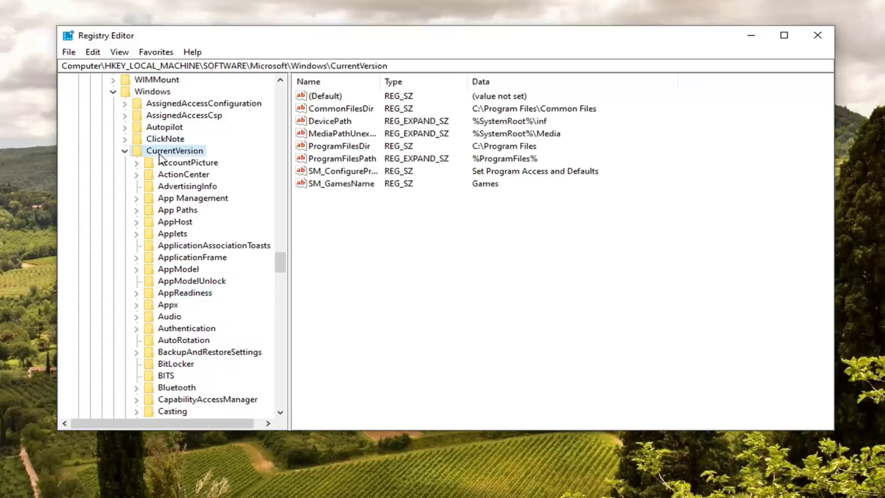
# Open ProgramFilesDir's Edit String dialog and bring up the paste menu on its value data.
pyautogui.doubleClick(350, 150)
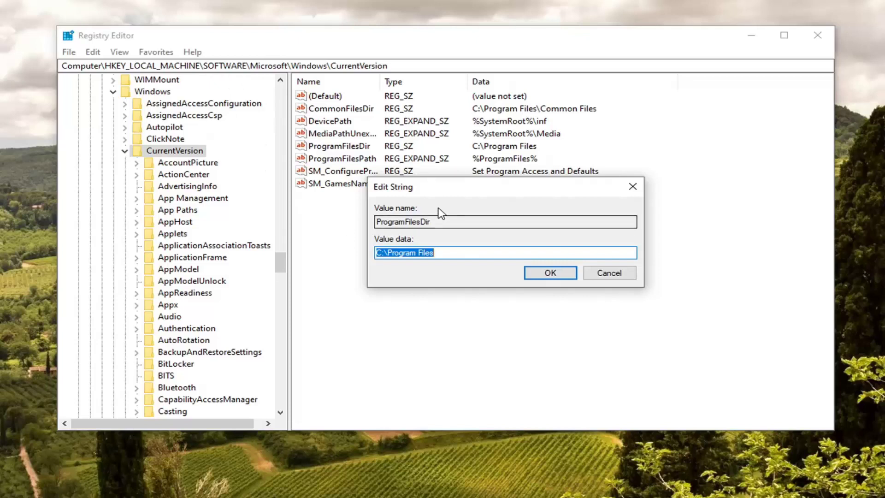
pyautogui.moveTo(427, 186); pyautogui.dragTo(392, 205)
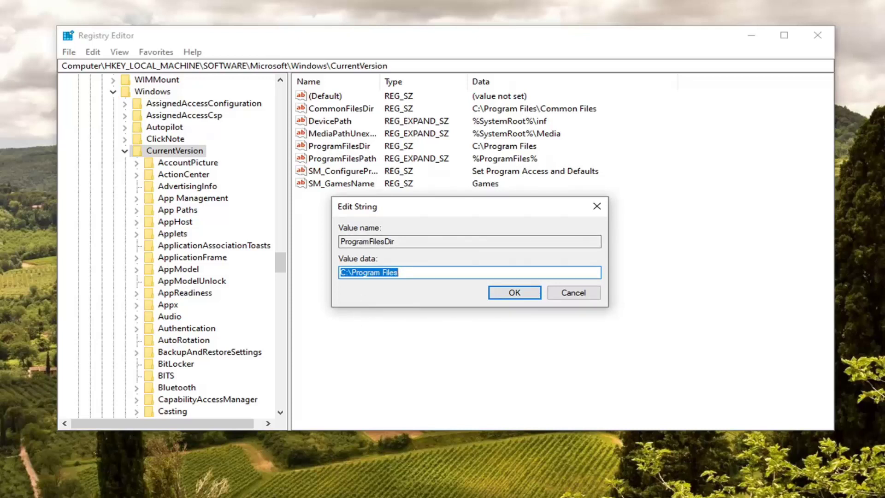
pyautogui.rightClick(403, 272)
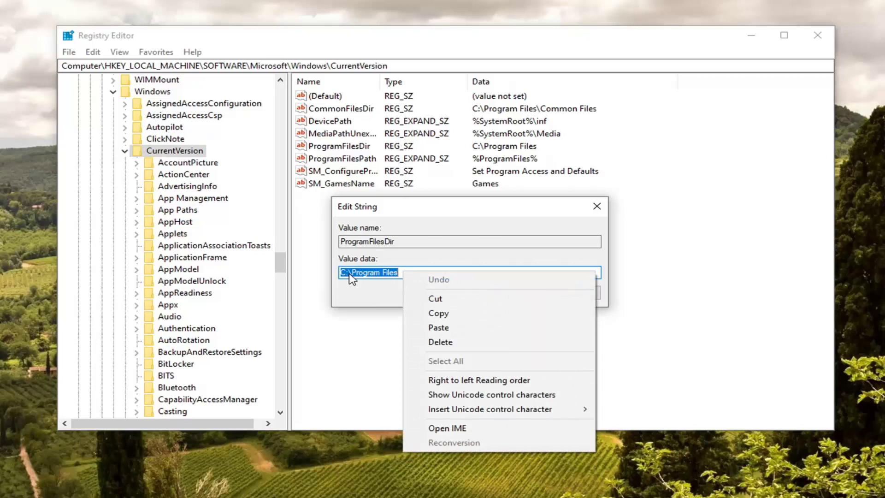
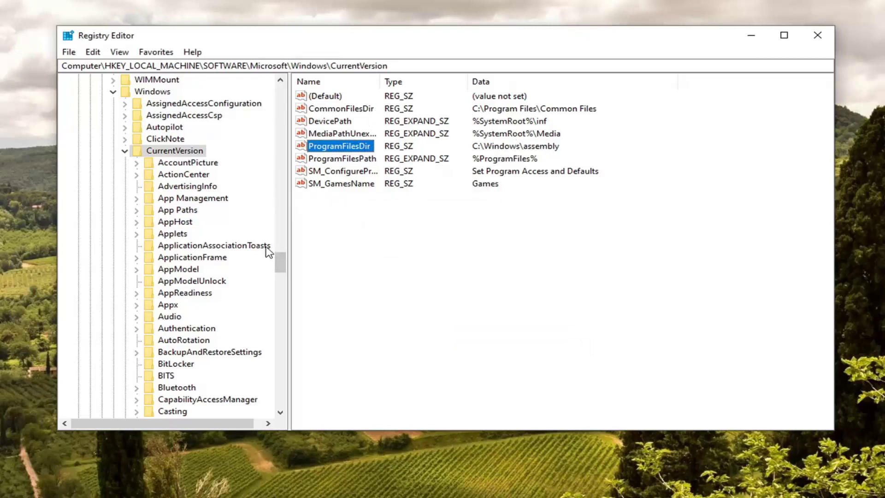
# Collapse CurrentVersion's subkeys and select its ProgramFilesDir value, set to C:\Windows\assembly.
pyautogui.moveTo(276, 259)
pyautogui.mouseDown()
pyautogui.moveTo(282, 248)
pyautogui.moveTo(282, 256)
pyautogui.mouseUp()
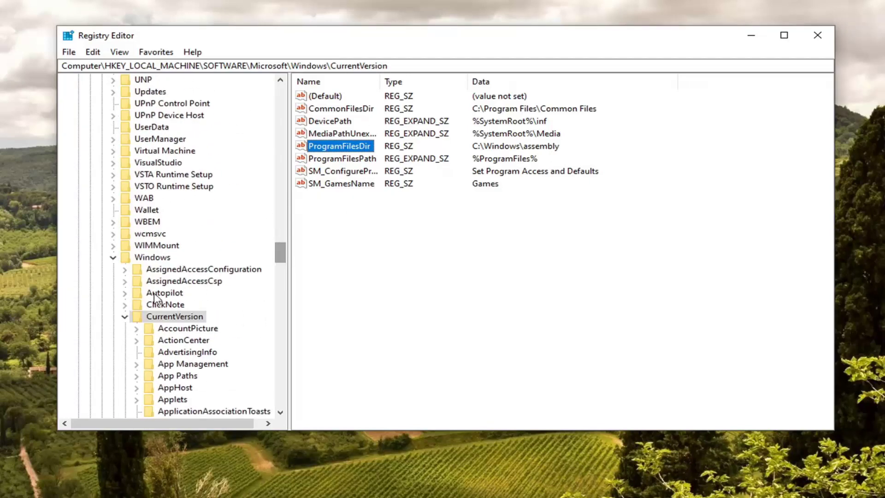
pyautogui.click(125, 316)
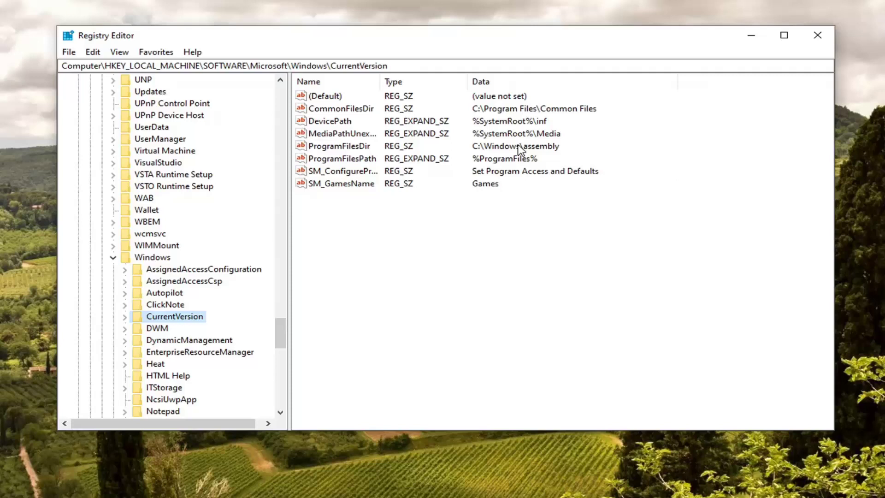
pyautogui.click(534, 146)
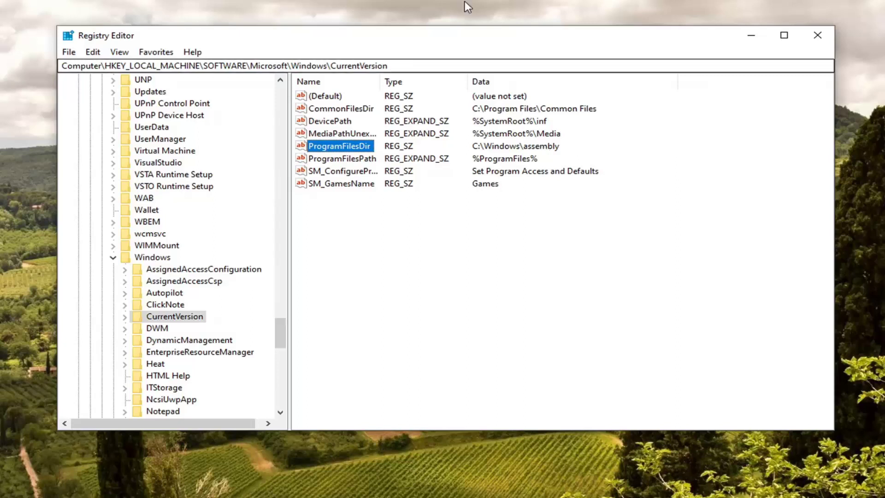
# Collapse the Windows, Microsoft and HKEY_LOCAL_MACHINE keys, then select the Computer root.
pyautogui.click(113, 257)
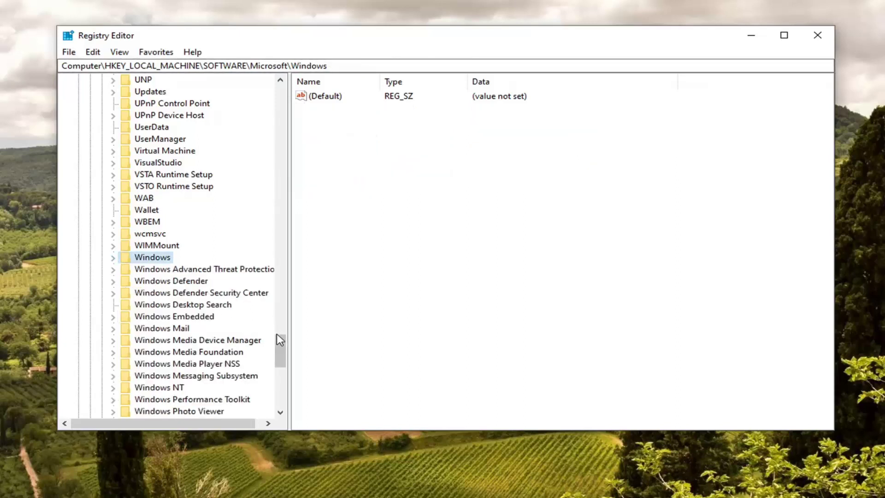
pyautogui.moveTo(279, 341); pyautogui.dragTo(281, 92)
pyautogui.press('Left')
pyautogui.press('Left')
pyautogui.press('Left')
pyautogui.press('Left')
pyautogui.press('Left')
pyautogui.press('Left')
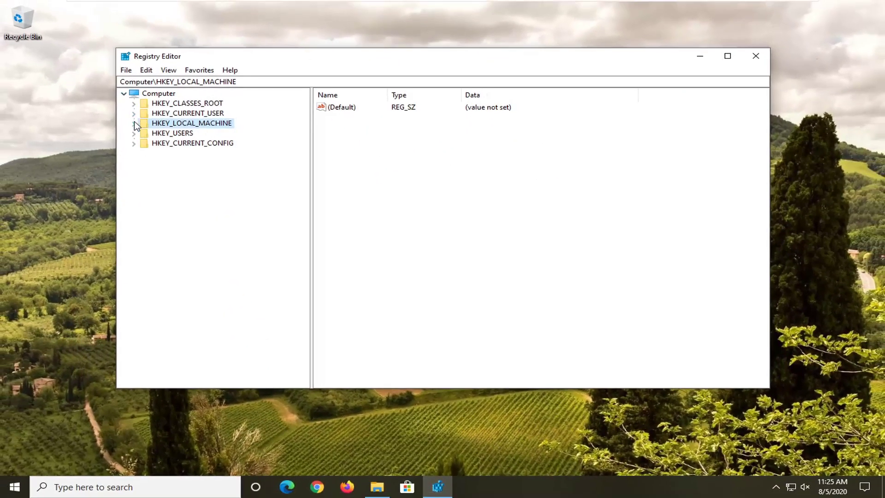
pyautogui.click(106, 120)
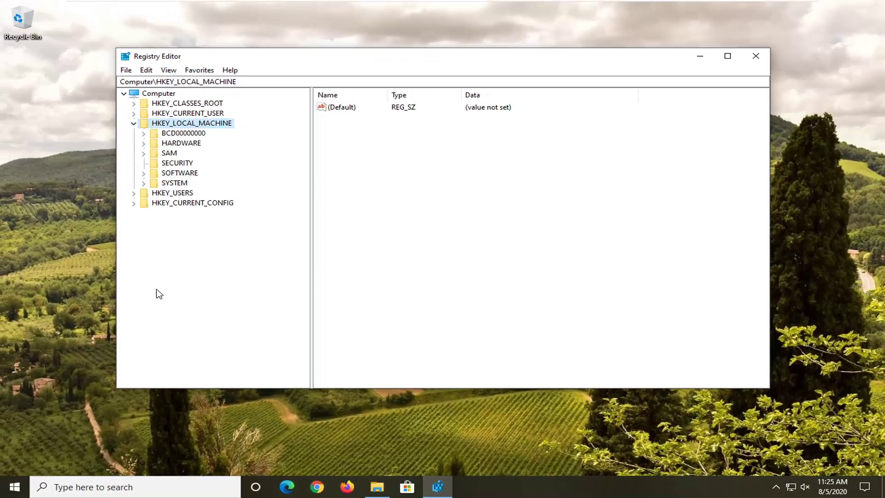
pyautogui.click(133, 123)
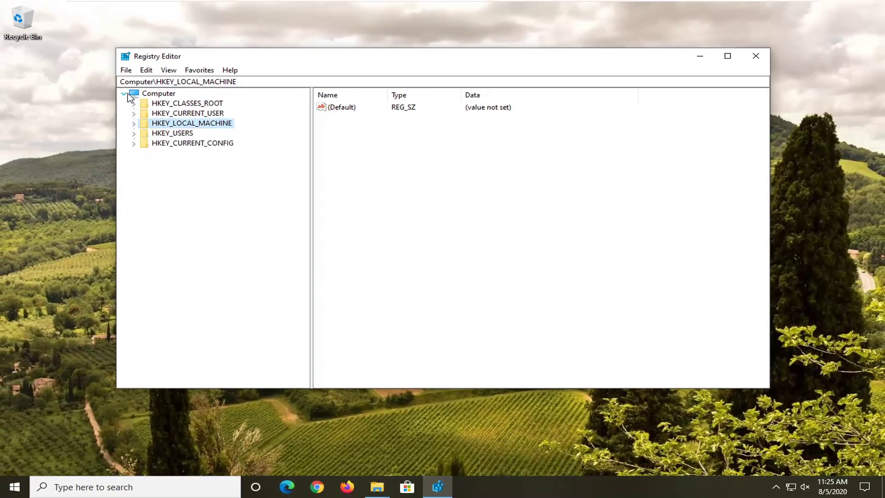
pyautogui.click(159, 95)
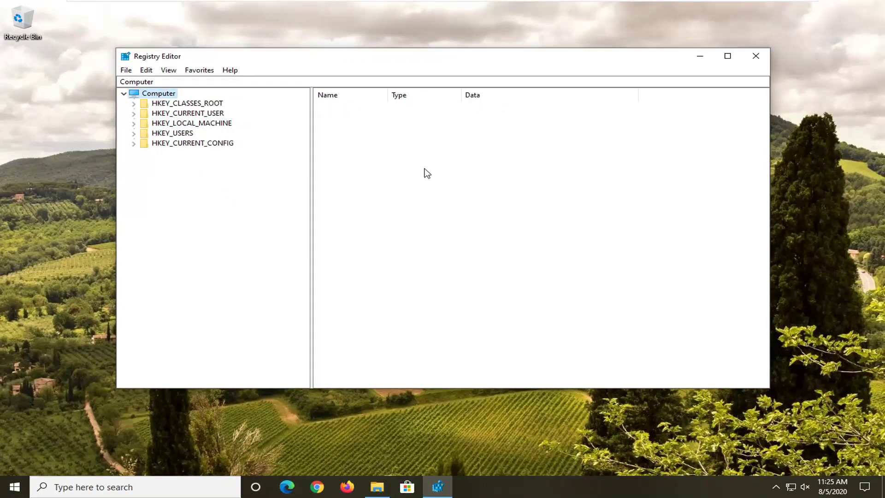